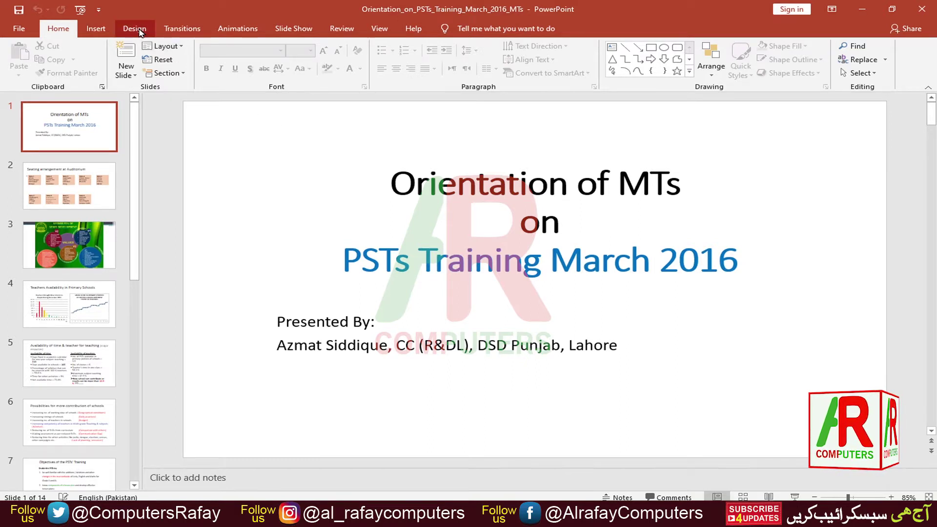
# - Browse the Design, Animations and Transitions ribbons in turn
pyautogui.click(140, 32)
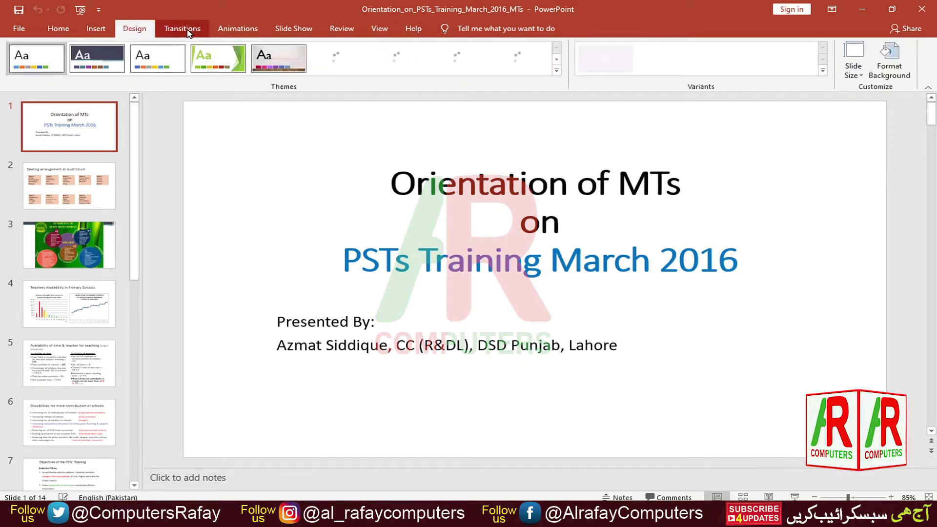
pyautogui.click(224, 33)
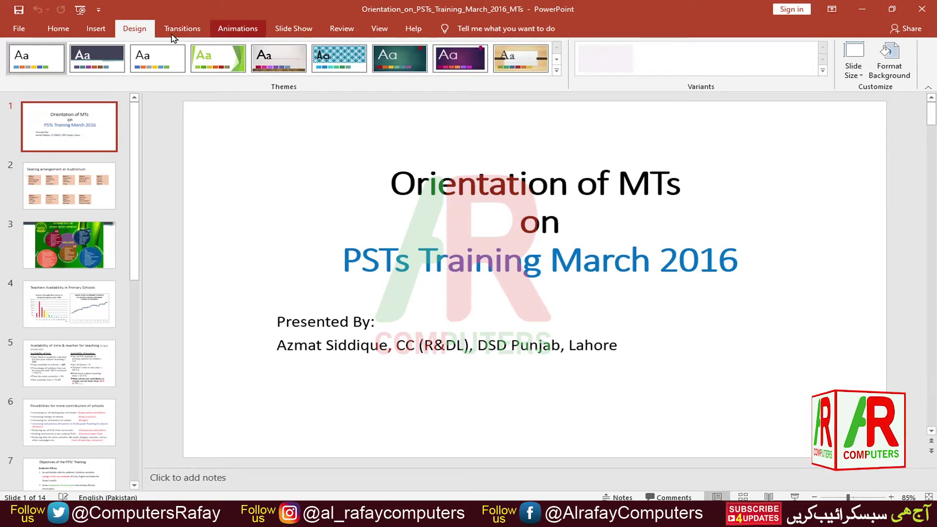
pyautogui.click(186, 33)
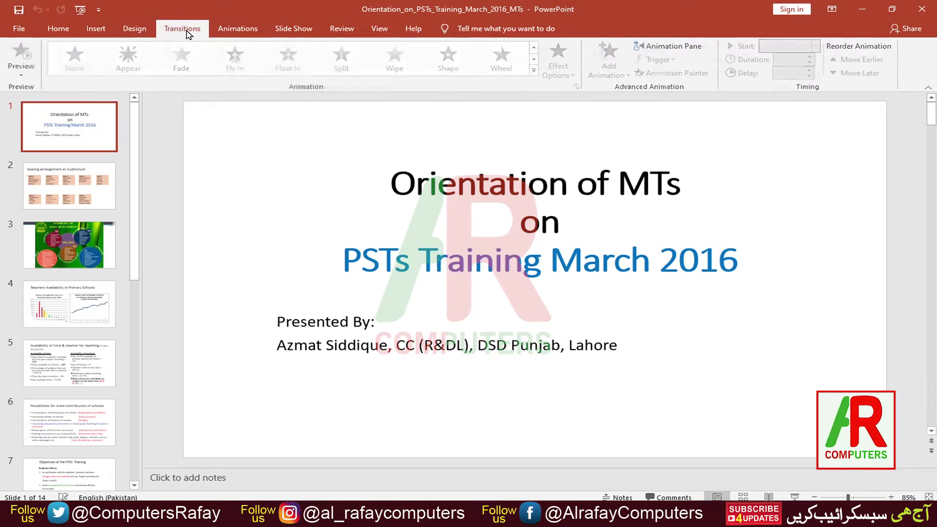
# - Show the Slide Show ribbon and select slide 5, Availability of time & teacher for teaching
pyautogui.click(291, 32)
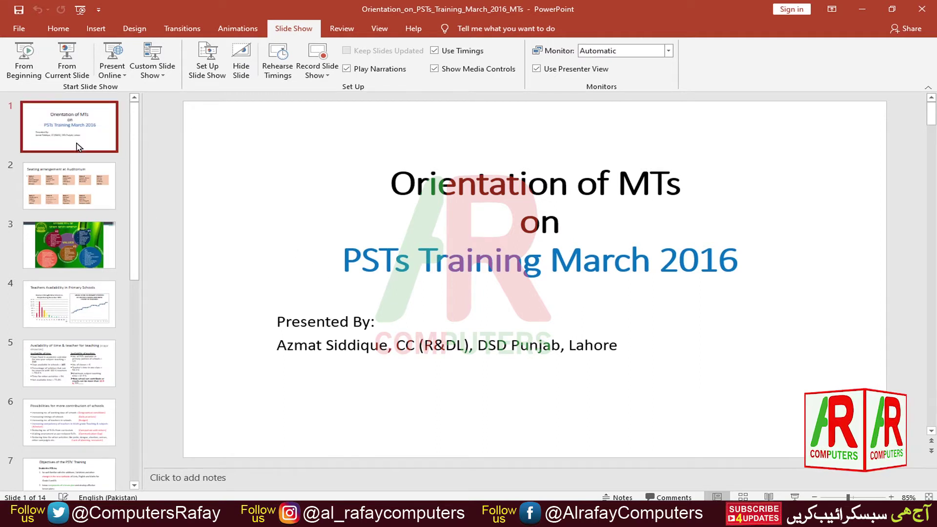
pyautogui.click(70, 357)
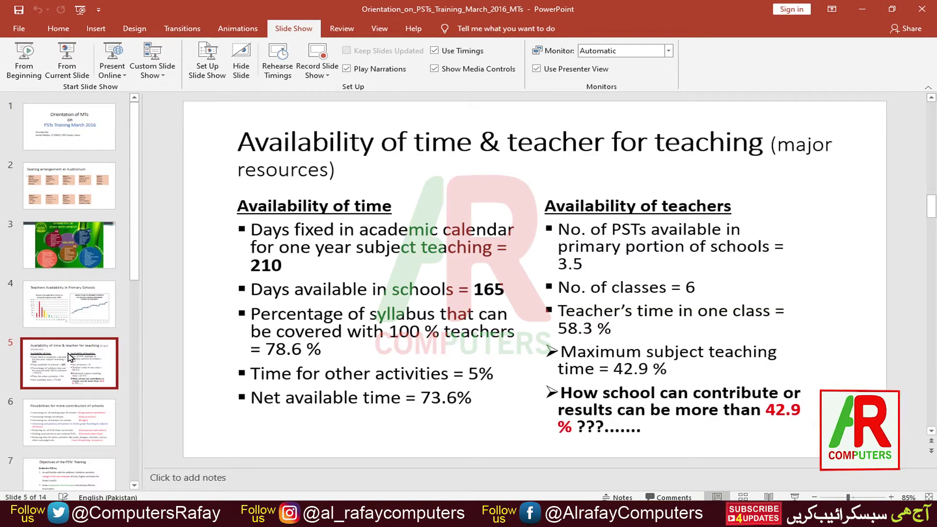
# - Run the slide show from the beginning, advance through to slide 5, then end it
pyautogui.click(23, 66)
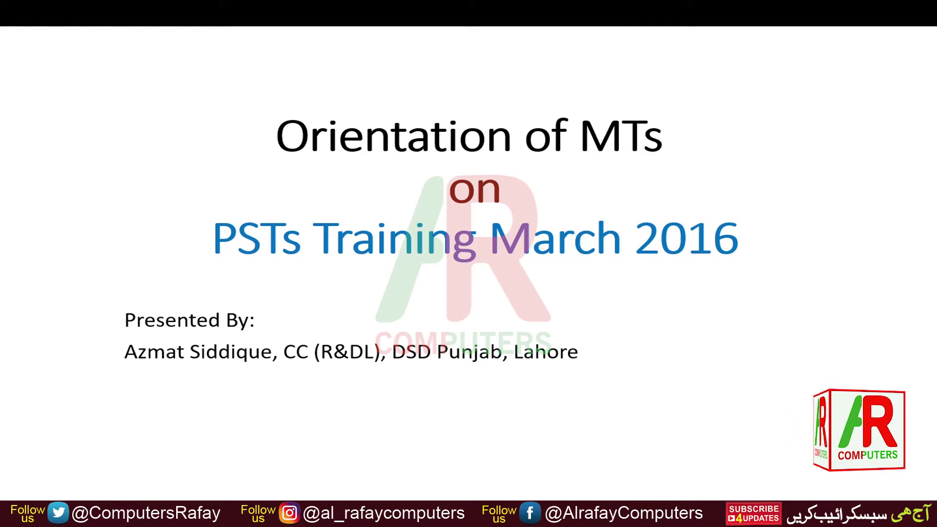
pyautogui.press('Right')
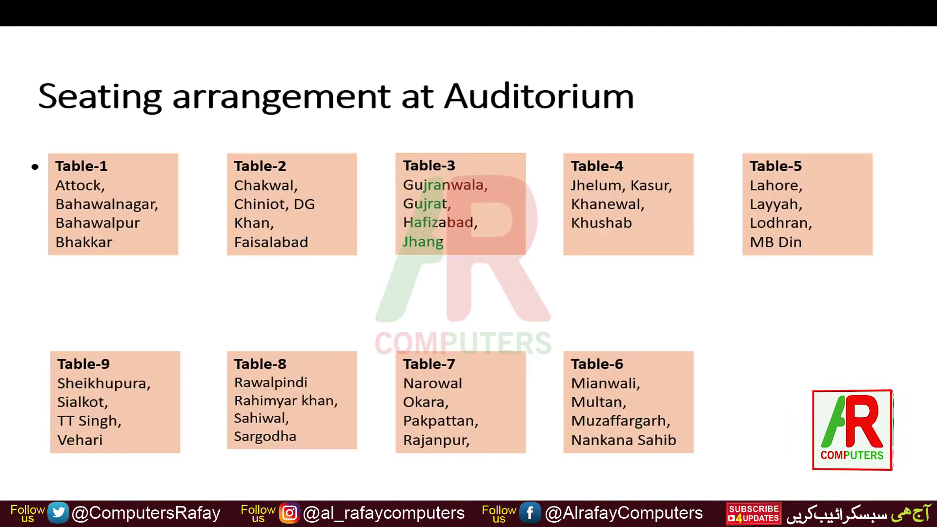
pyautogui.press('Right')
pyautogui.press('Right')
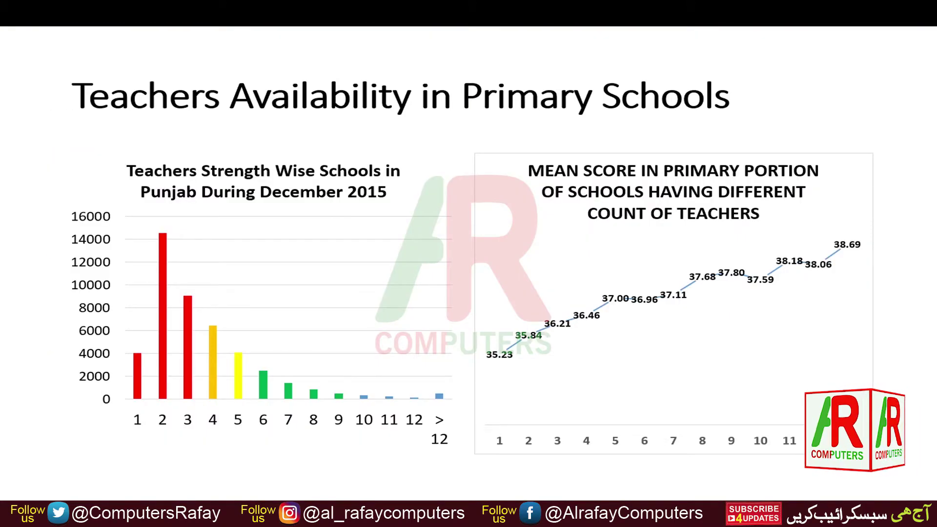
pyautogui.press('Right')
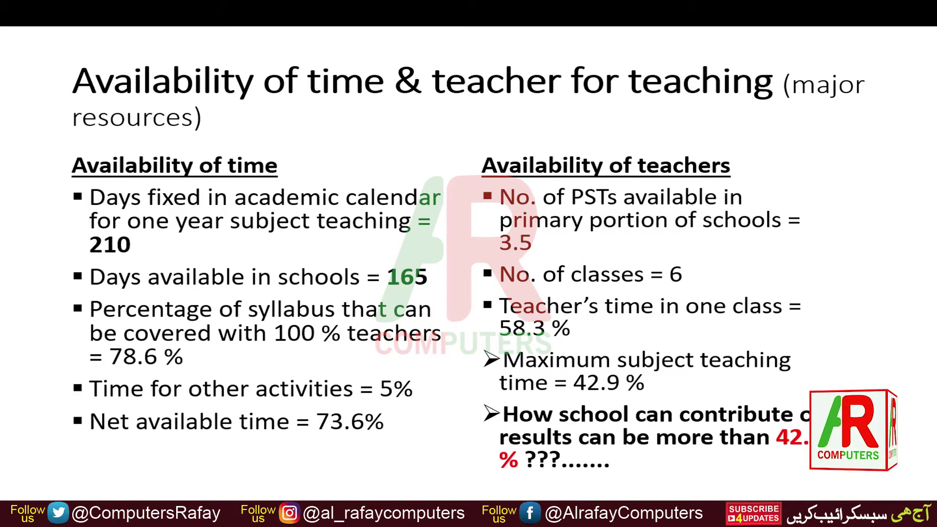
pyautogui.press('Escape')
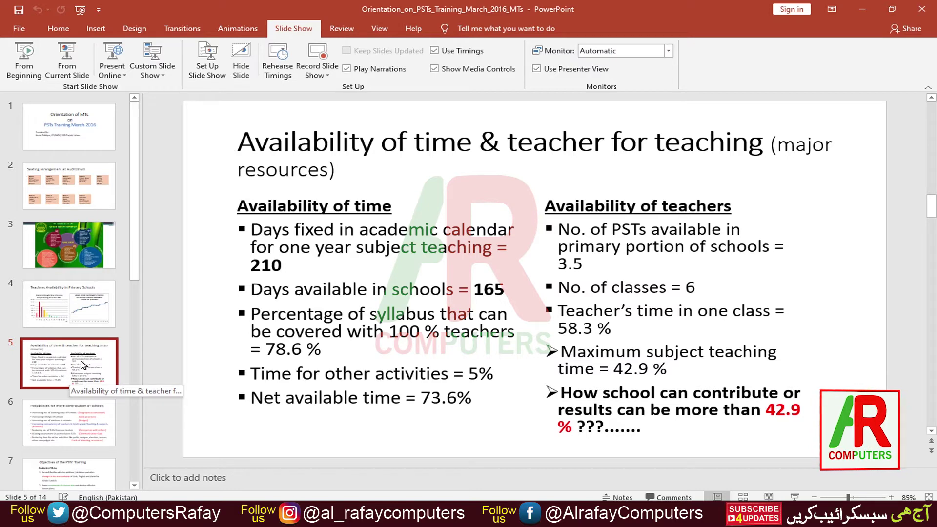
# - Select slide 3, Attributes of Staff Development, in the slide pane
pyautogui.click(73, 261)
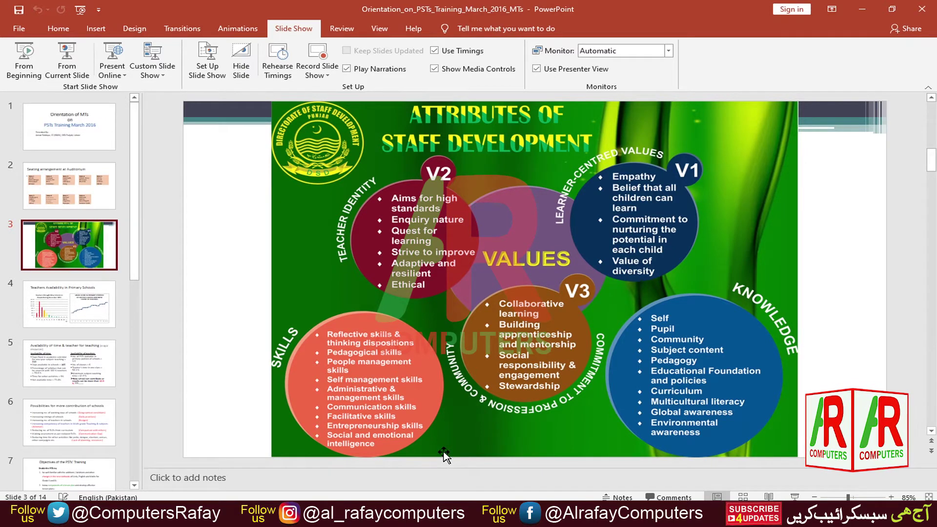
# - Present from slide 3 with Shift+F5, advance to slide 5, and end the show
pyautogui.hotkey('shift', 'F5')
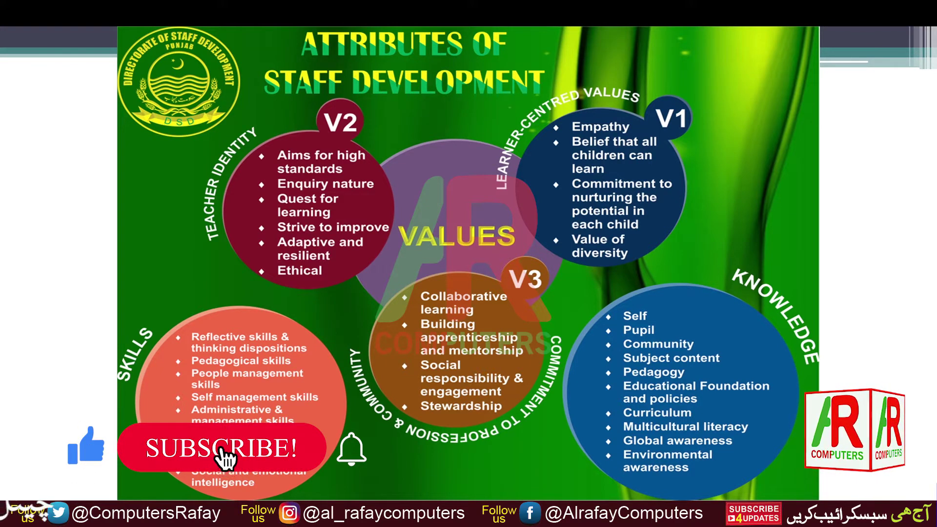
pyautogui.press('Right')
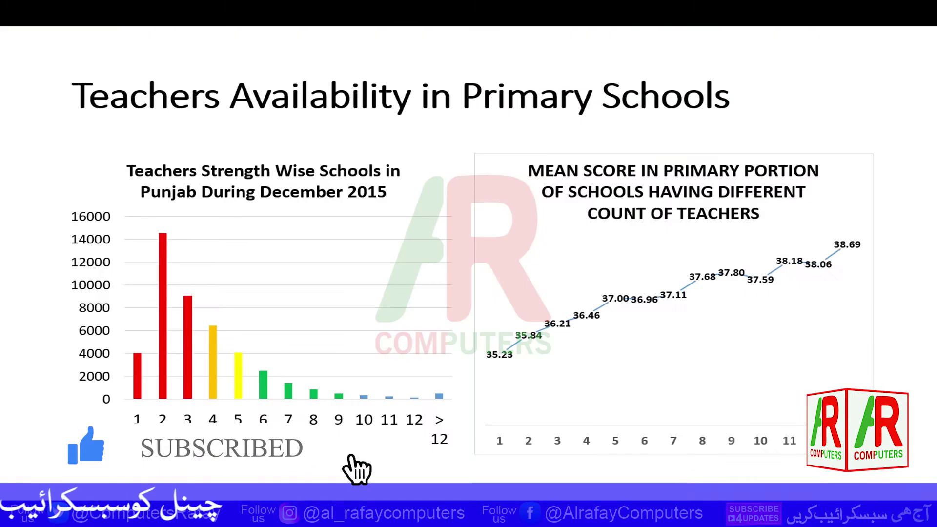
pyautogui.press('Right')
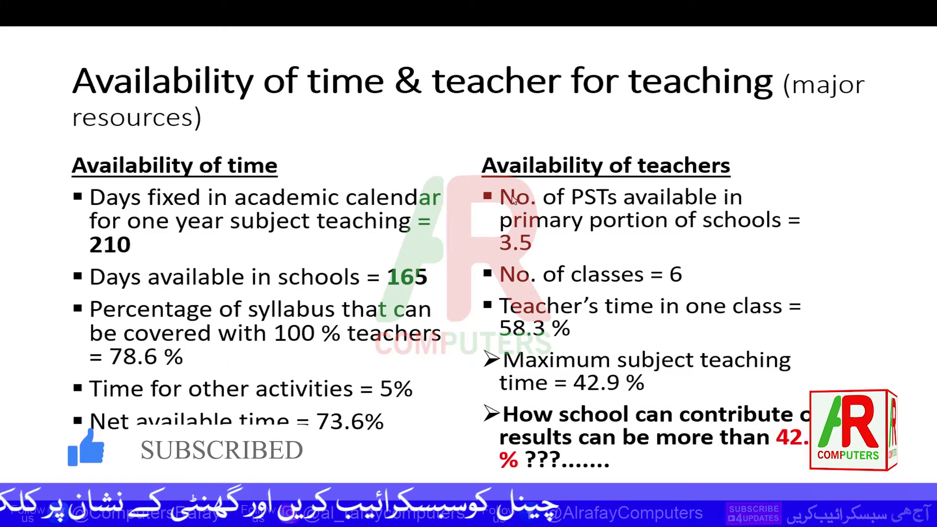
pyautogui.press('Escape')
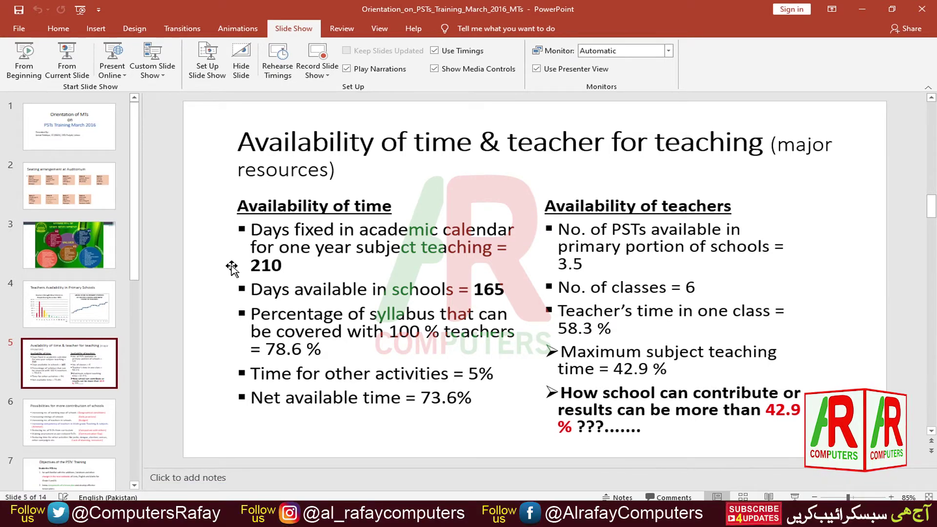
pyautogui.click(123, 81)
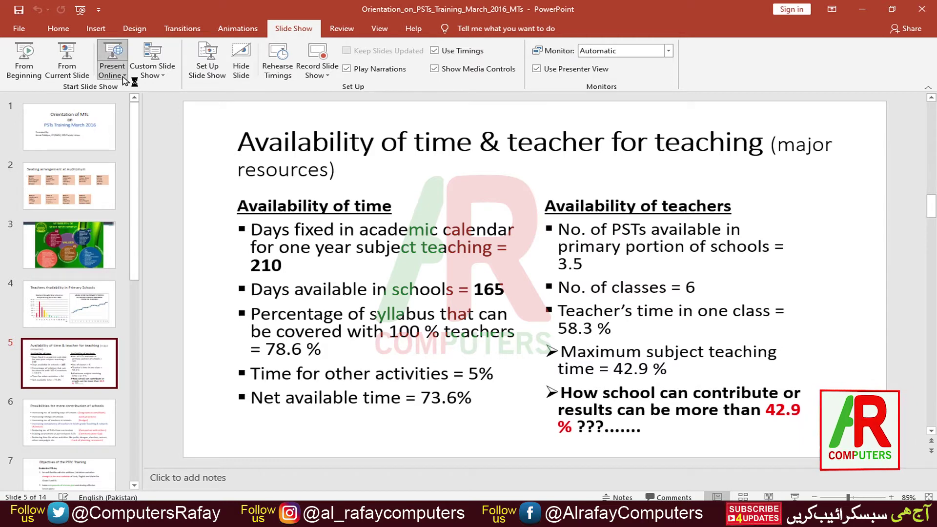
pyautogui.click(340, 250)
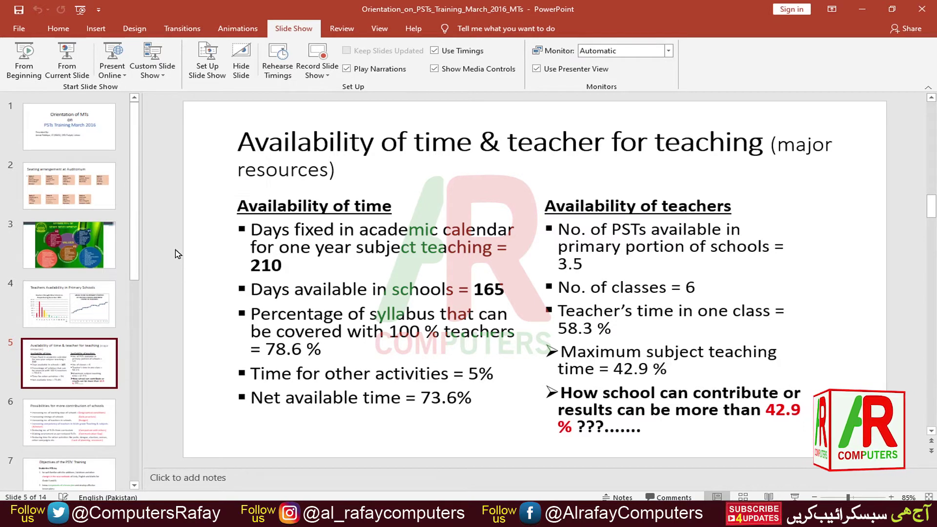
pyautogui.moveTo(69, 363)
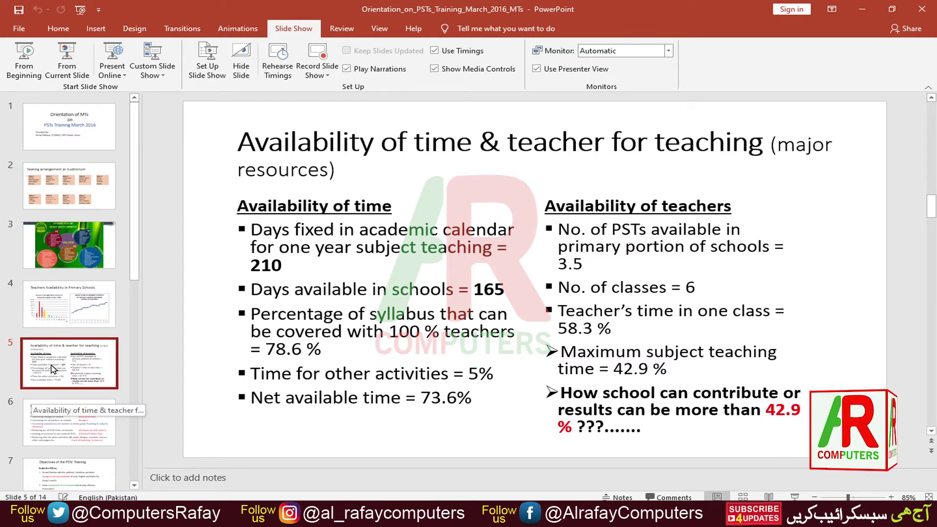
pyautogui.click(82, 321)
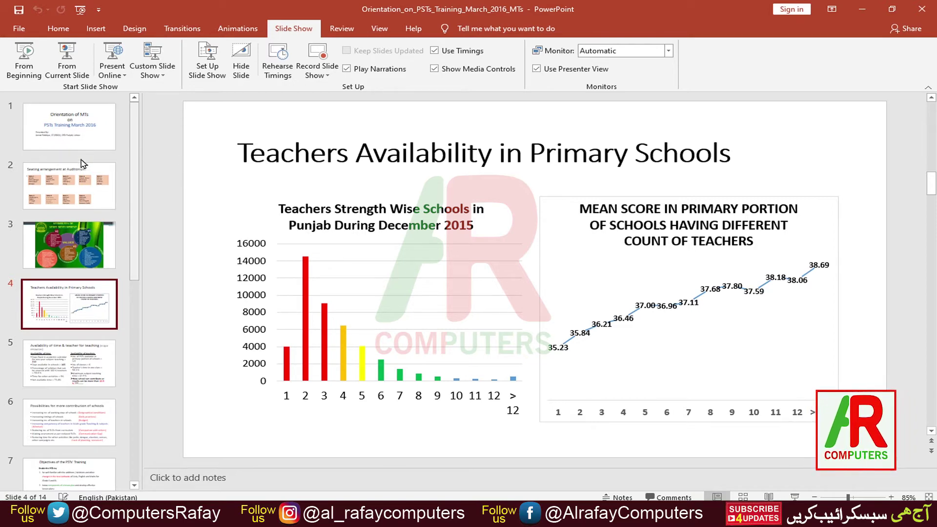
pyautogui.click(67, 130)
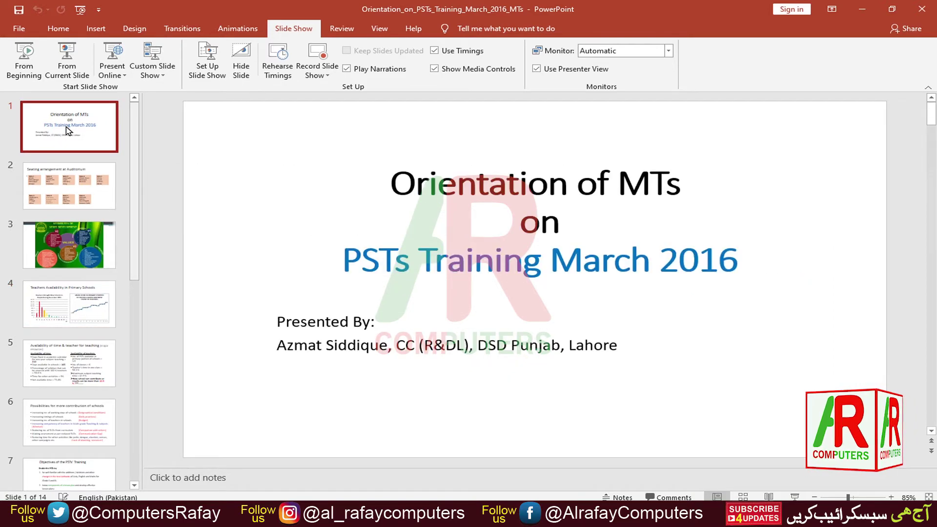
pyautogui.click(76, 253)
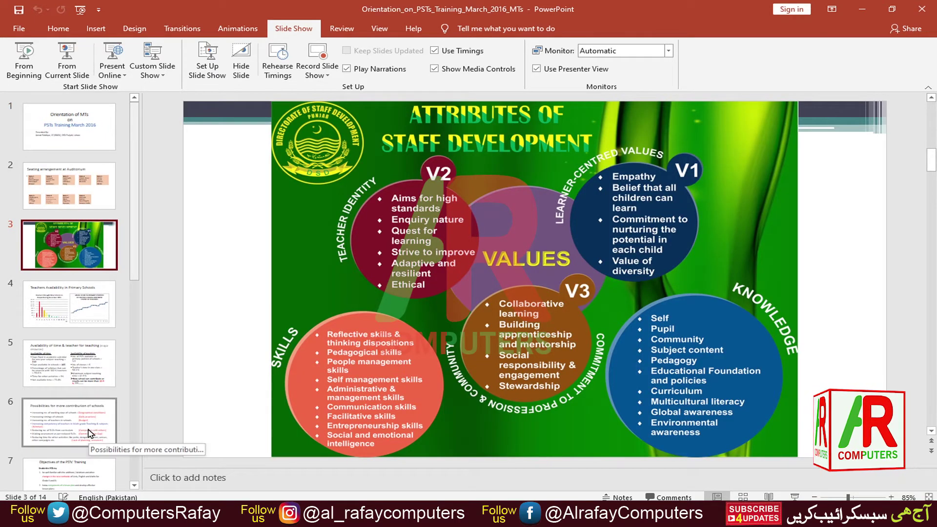
pyautogui.click(67, 368)
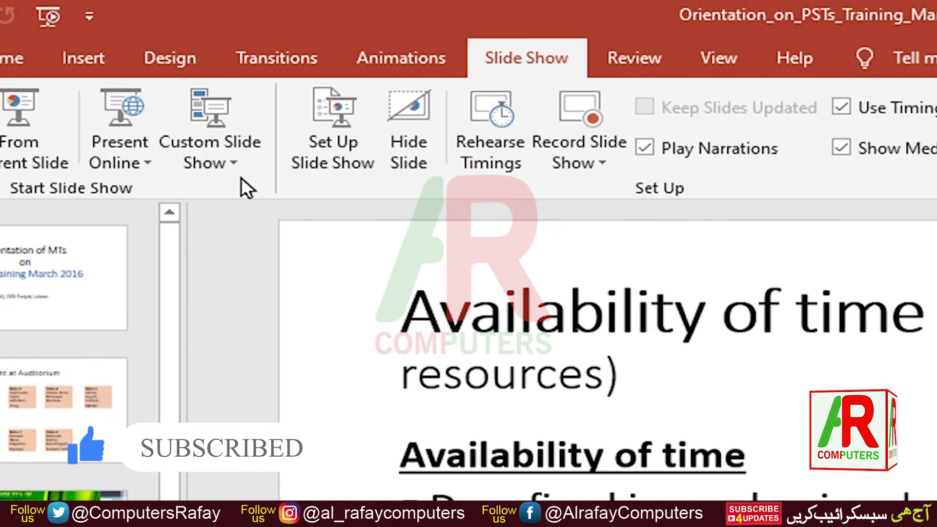
# - Create a new custom show and add slides 1, 3 and 8 to Custom Show 1
pyautogui.click(239, 164)
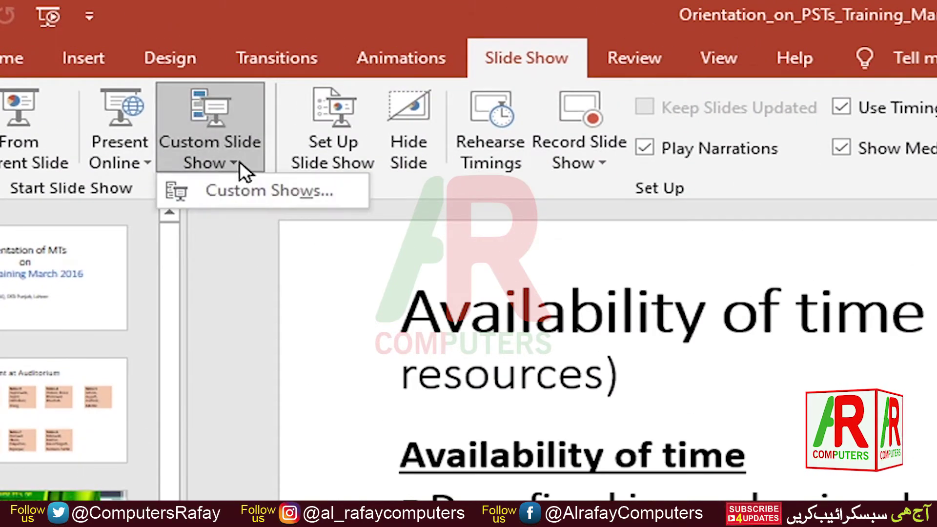
pyautogui.click(262, 190)
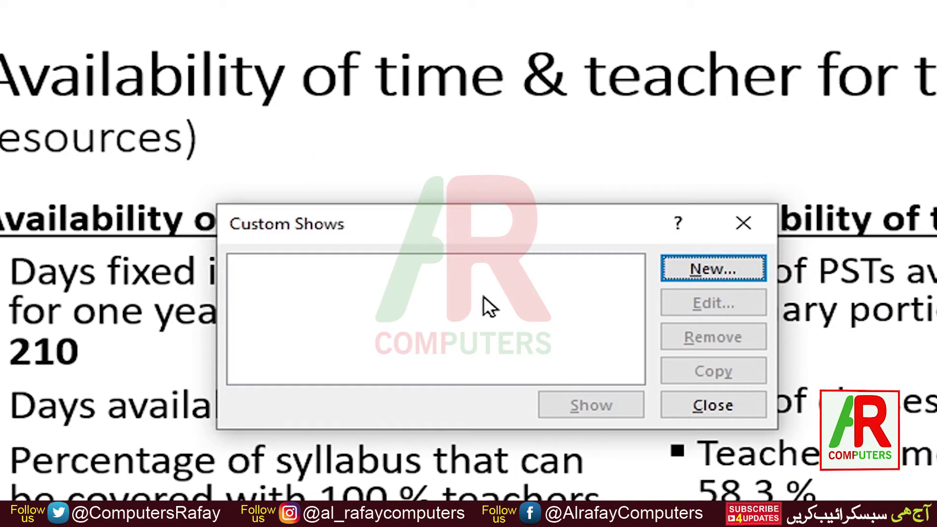
pyautogui.click(707, 272)
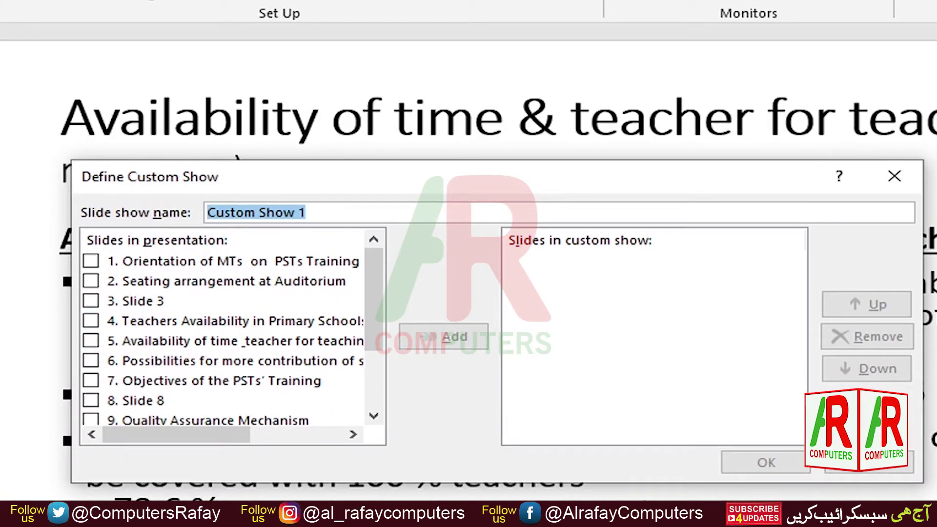
pyautogui.scroll(-2, 278, 380)
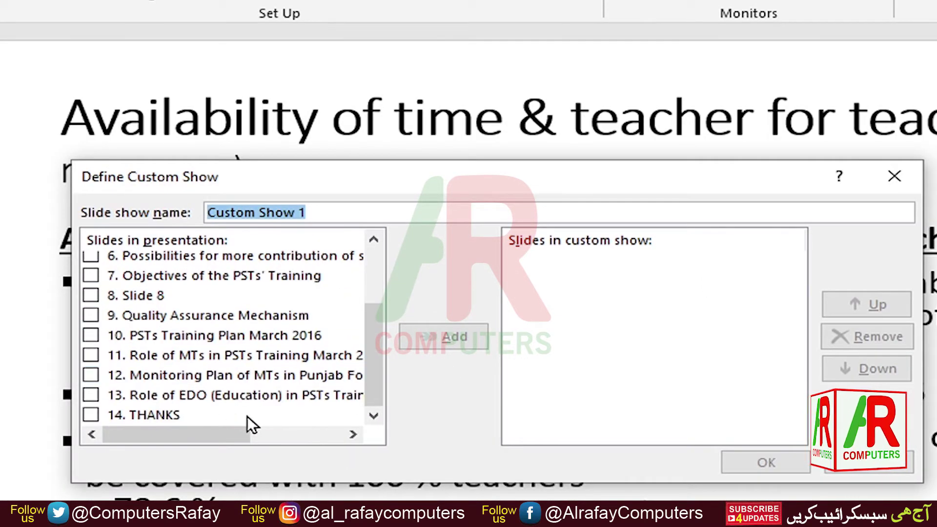
pyautogui.scroll(2, 196, 410)
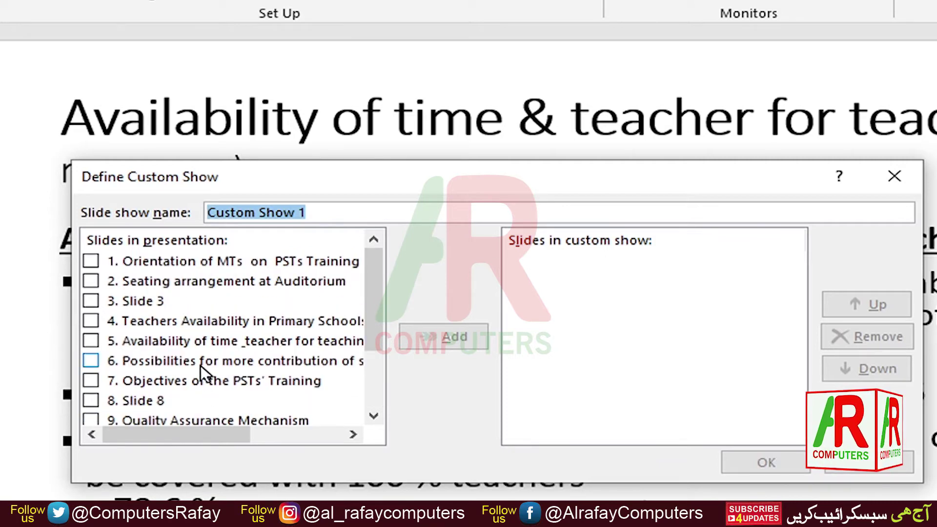
pyautogui.click(90, 262)
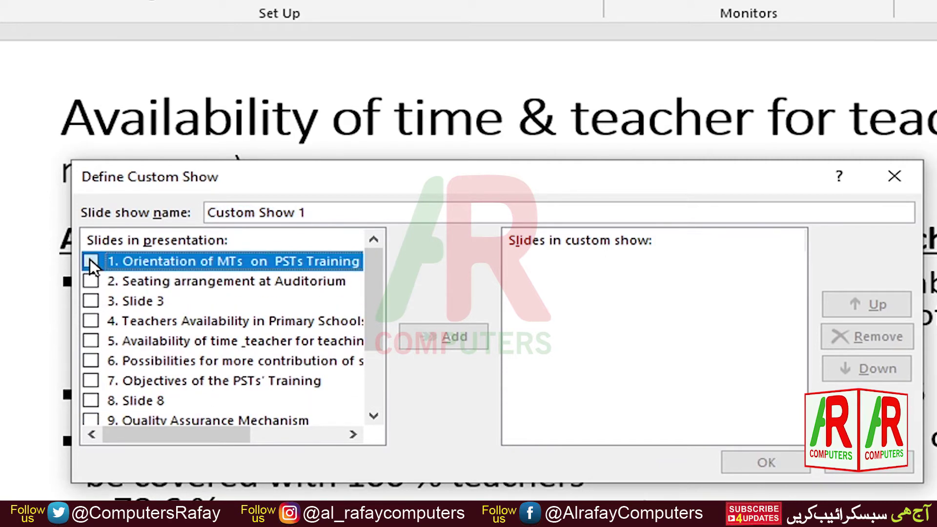
pyautogui.click(91, 301)
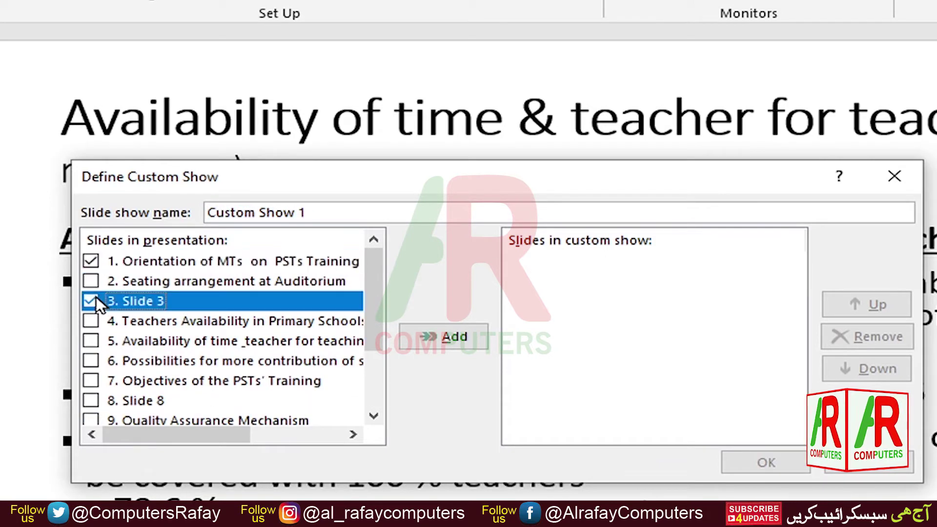
pyautogui.click(92, 401)
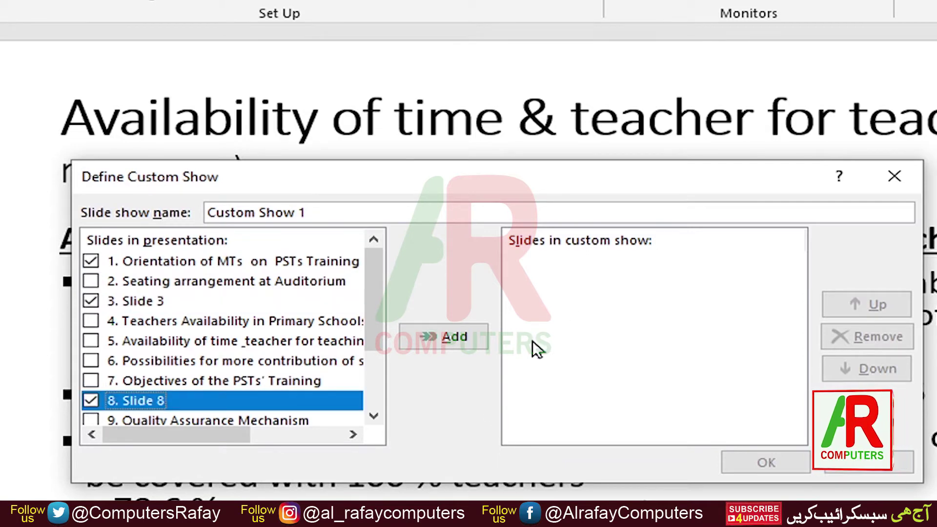
pyautogui.click(442, 341)
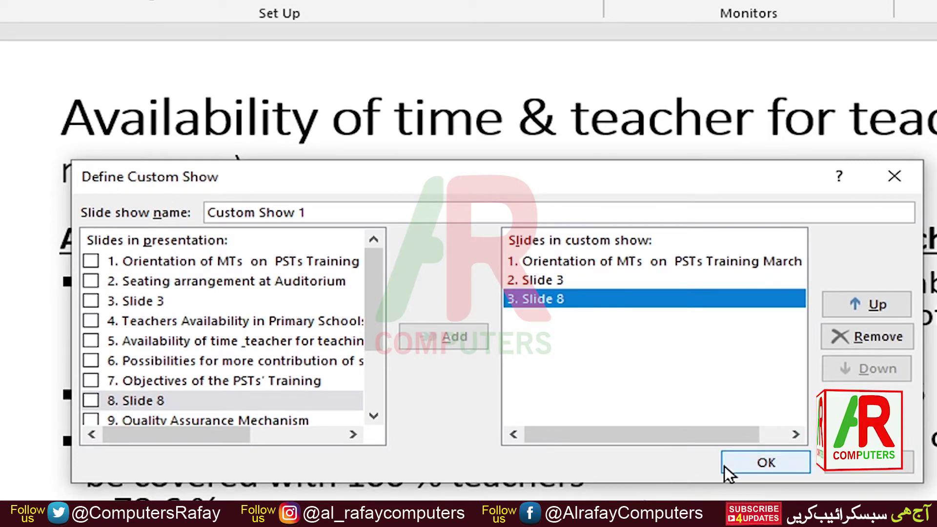
# - Confirm Custom Show 1, then select it and play it full screen
pyautogui.click(741, 463)
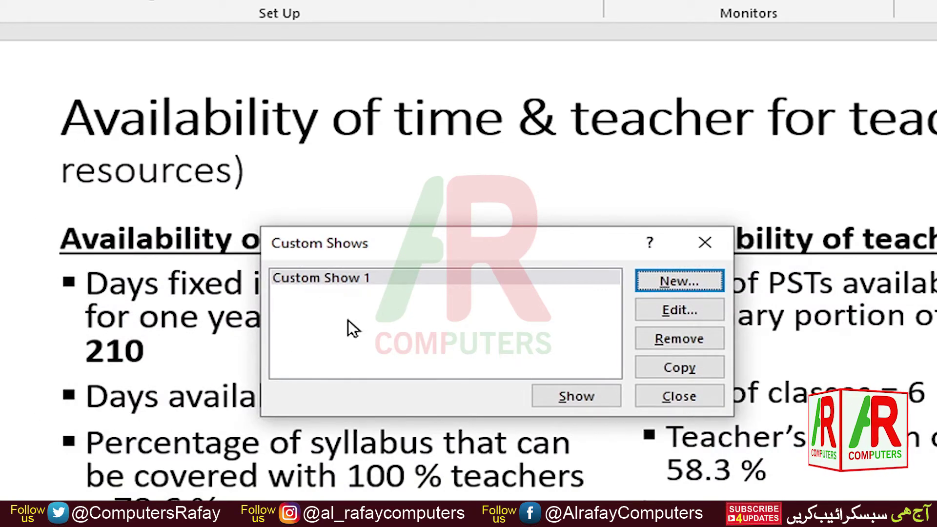
pyautogui.click(364, 280)
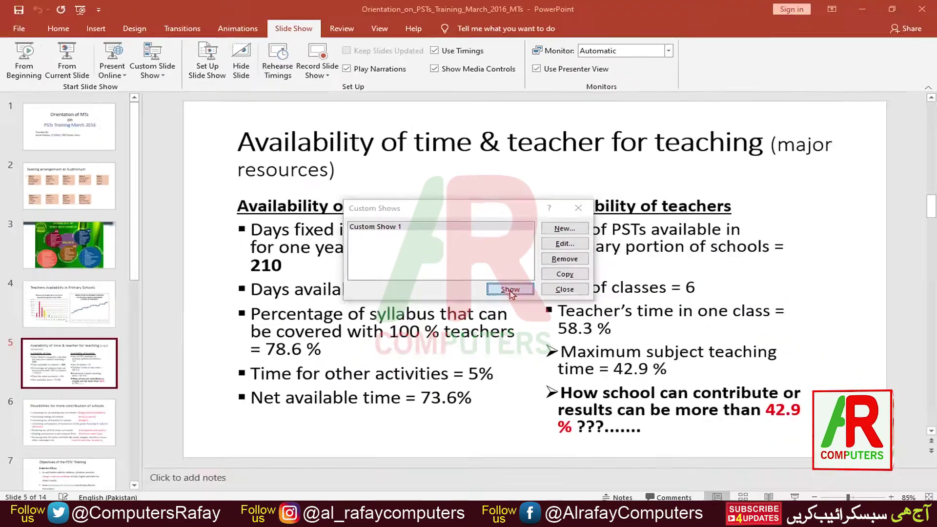
pyautogui.click(576, 399)
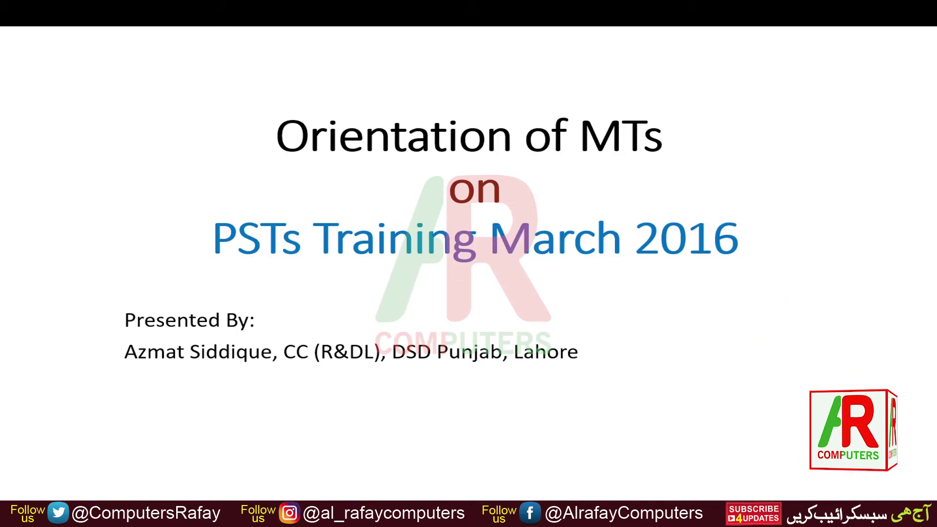
# - Advance through slides 1, 3 and 8 of Custom Show 1 and exit at the end screen
pyautogui.click(548, 243)
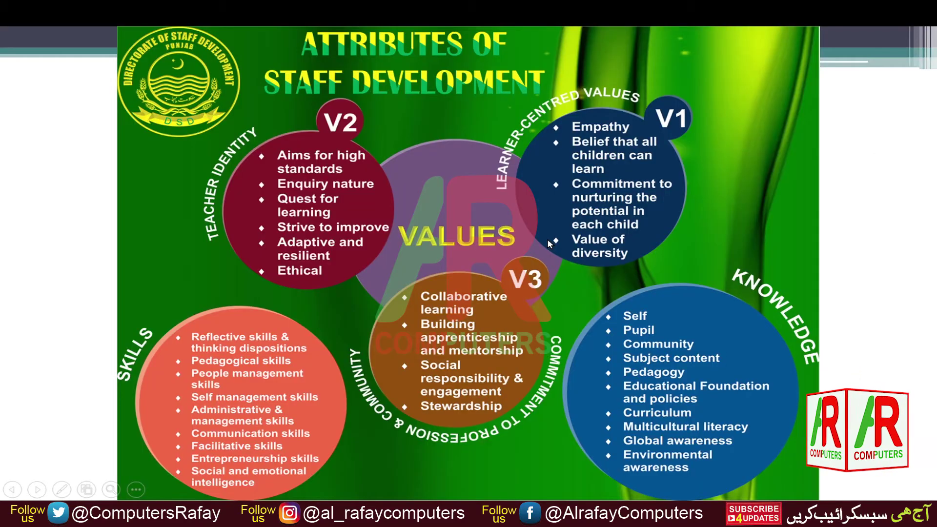
pyautogui.click(549, 242)
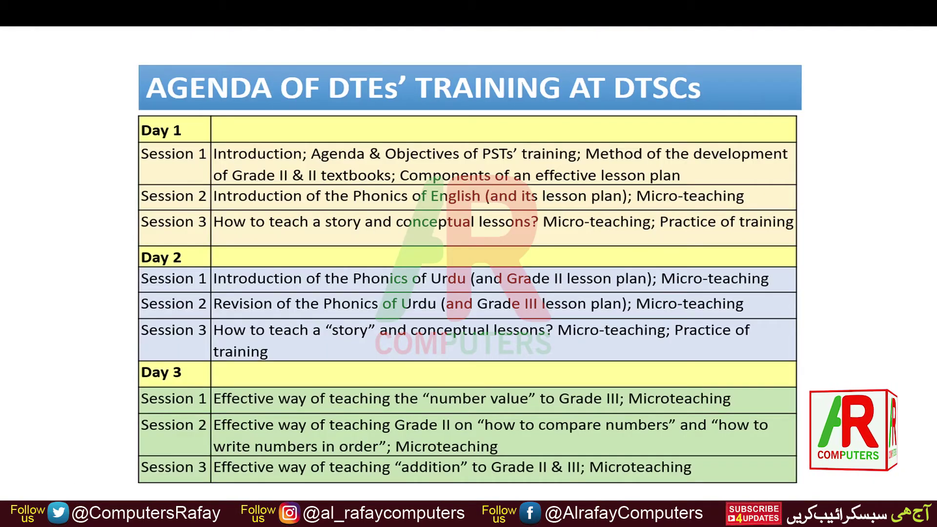
pyautogui.click(549, 243)
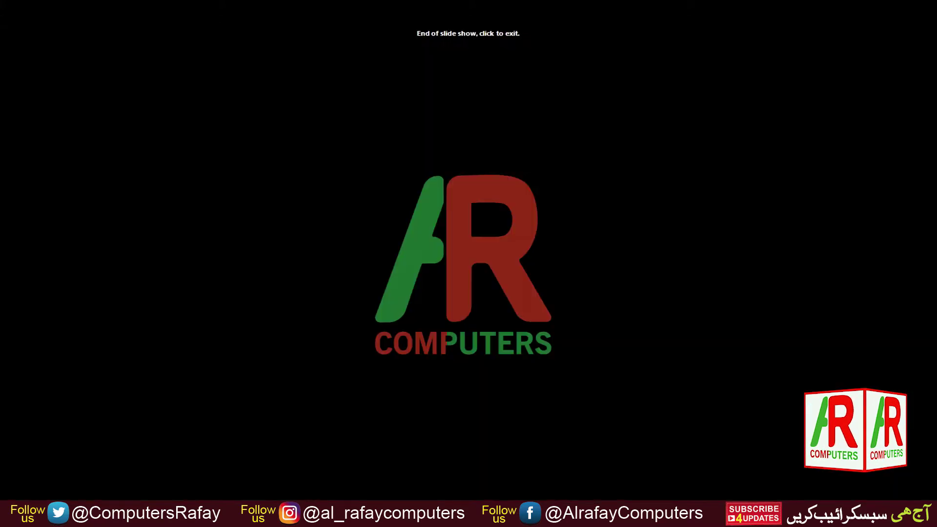
pyautogui.click(547, 239)
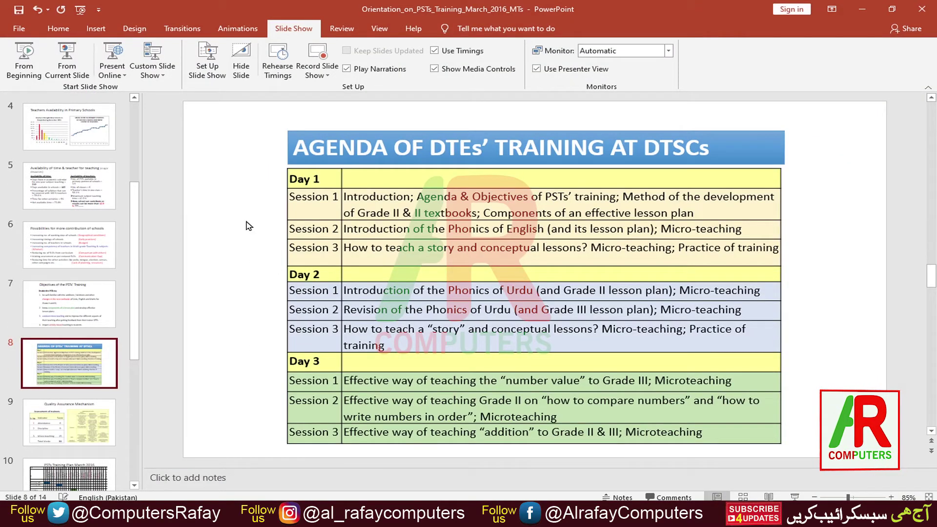
# - Remove Custom Show 1 from the Custom Shows list and confirm none remain
pyautogui.click(155, 73)
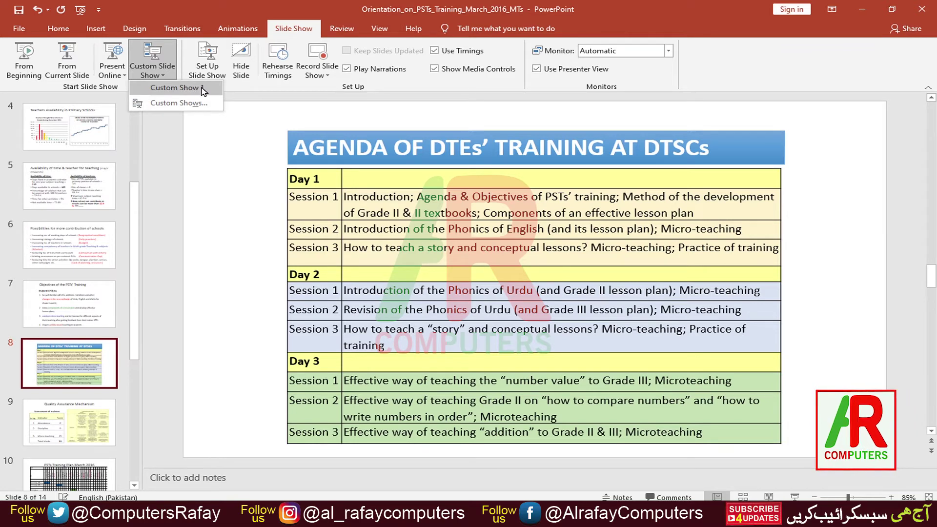
pyautogui.click(195, 103)
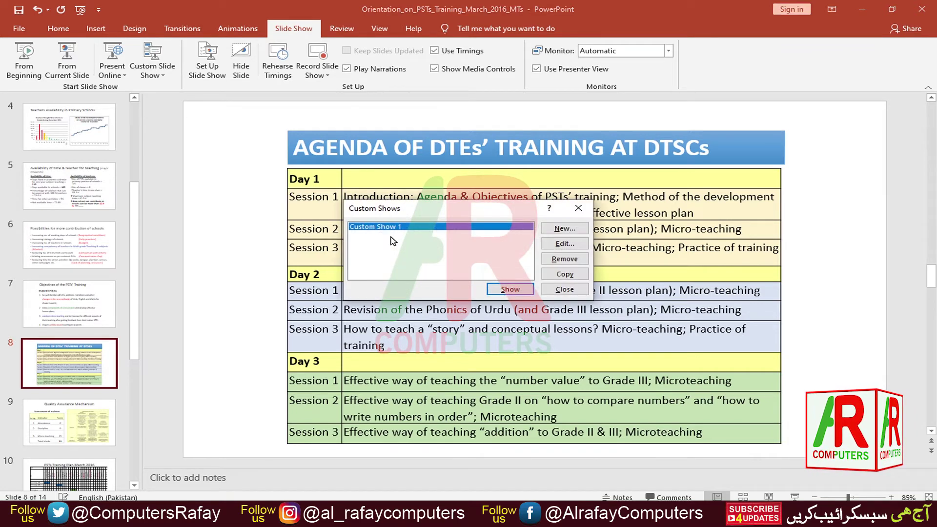
pyautogui.click(564, 228)
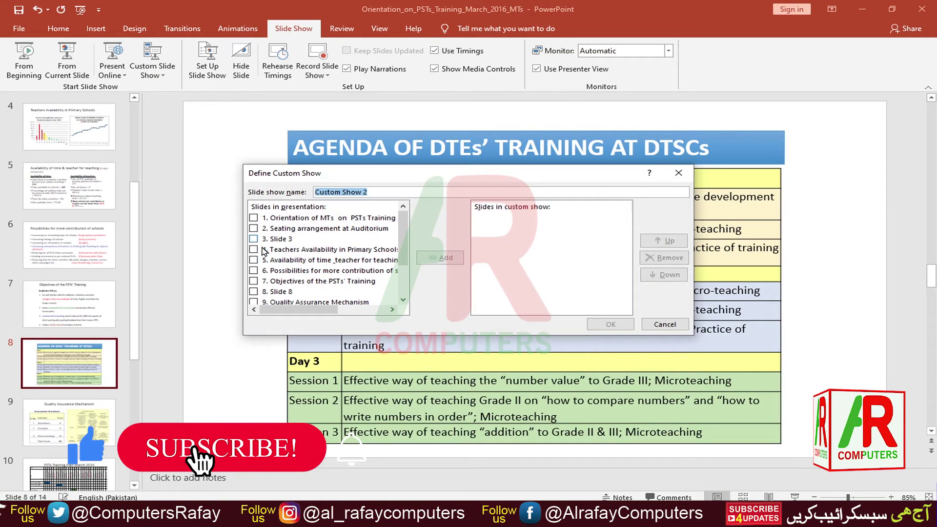
pyautogui.click(661, 325)
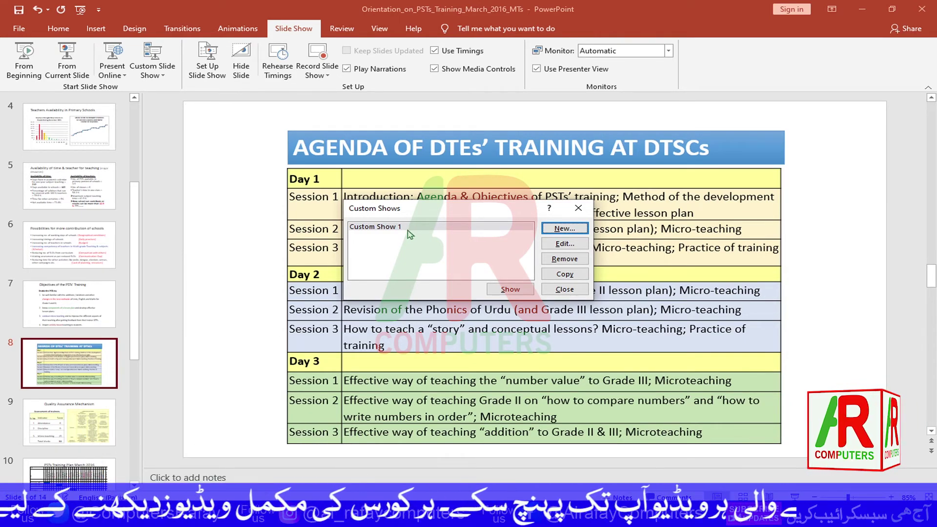
pyautogui.click(379, 228)
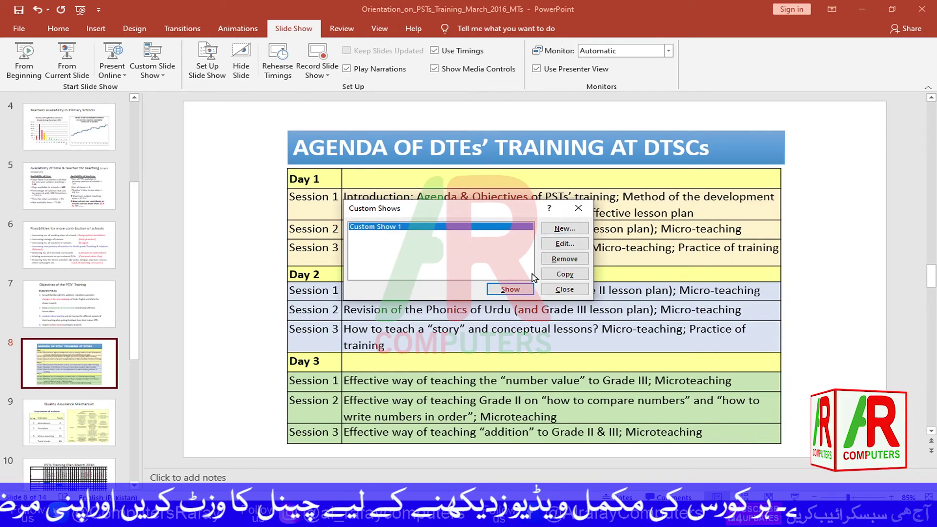
pyautogui.click(561, 260)
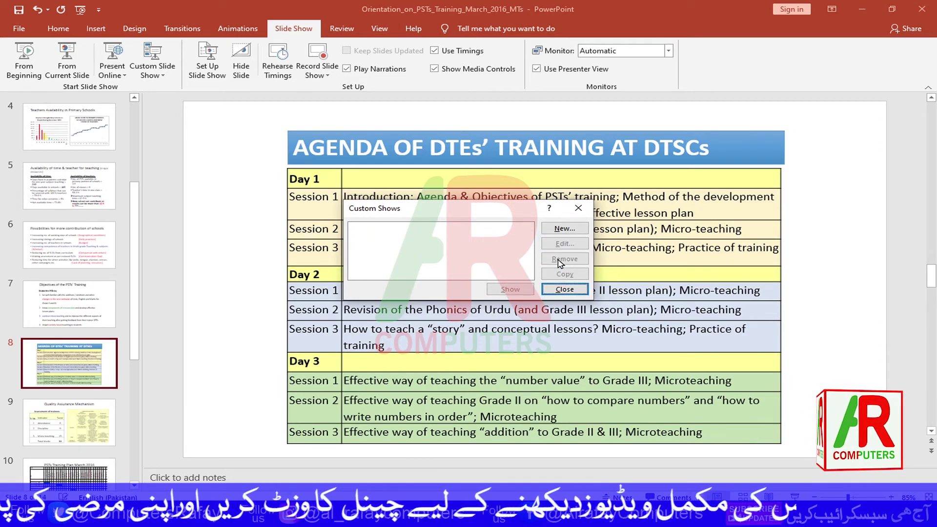
pyautogui.click(560, 289)
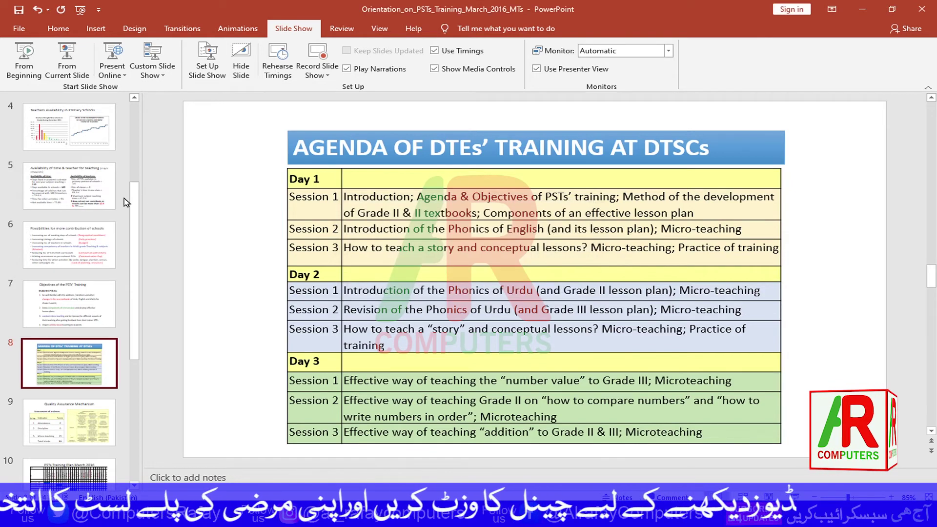
pyautogui.click(166, 77)
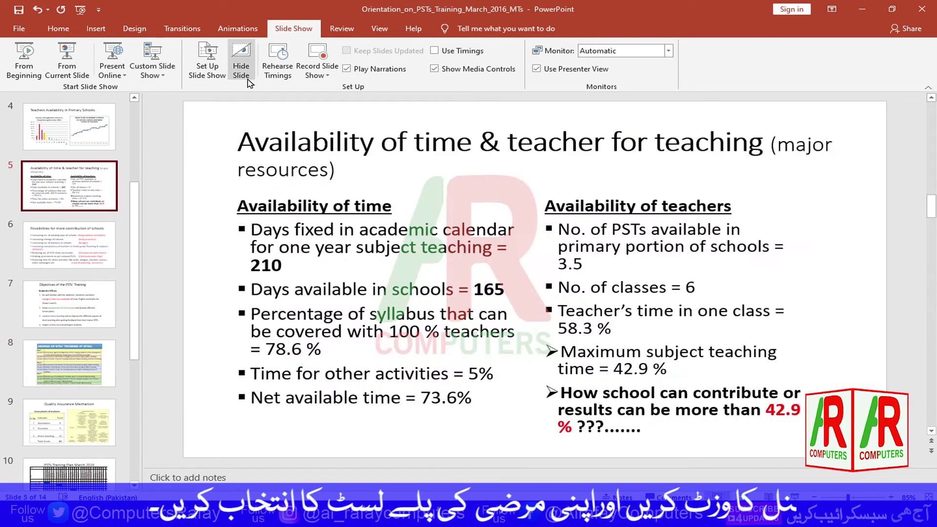
# - Select slide 2, Seating arrangement at Auditorium, and mark it as hidden
pyautogui.press('Home')
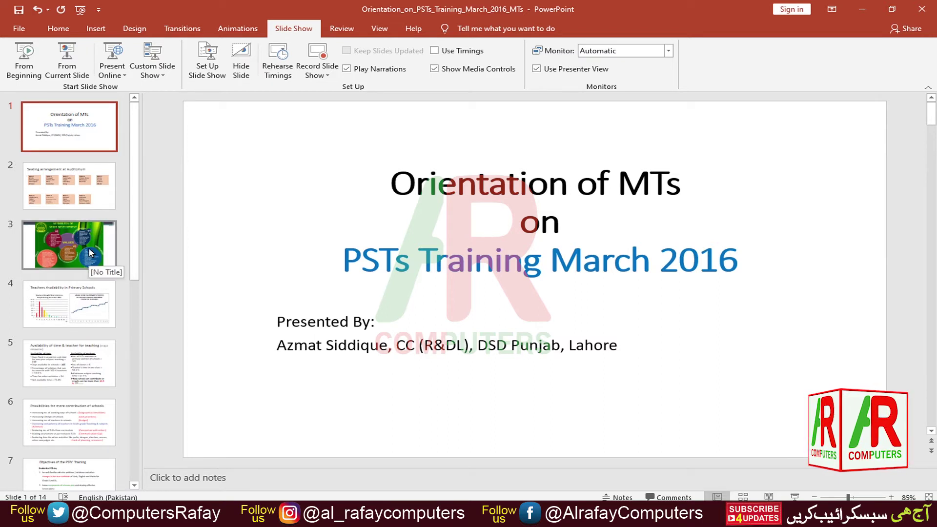
pyautogui.click(51, 198)
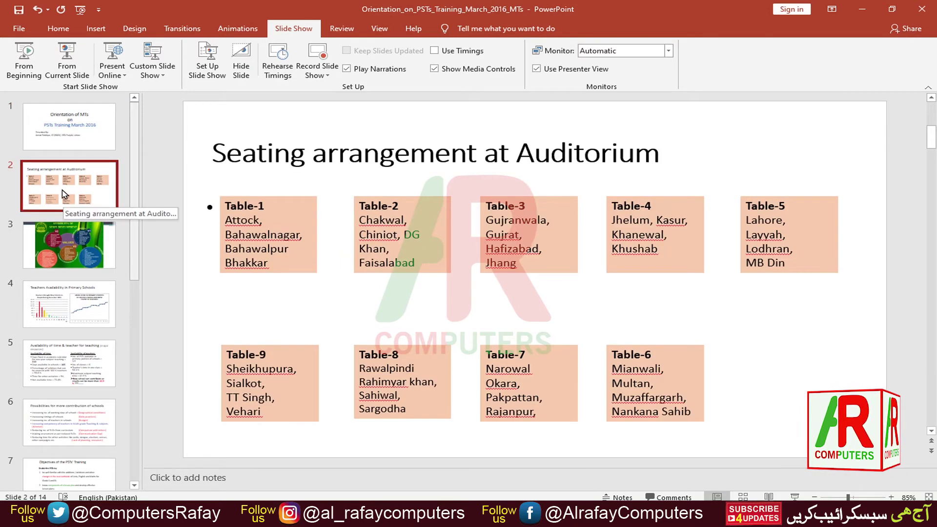
pyautogui.click(243, 65)
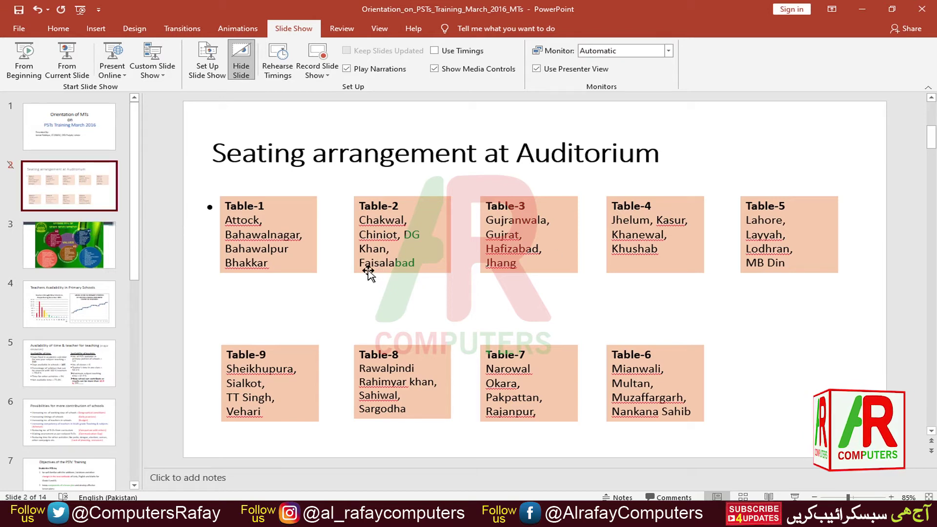
# - Run the slide show from the start to confirm slide 2 is skipped, then unhide slide 2
pyautogui.press('F5')
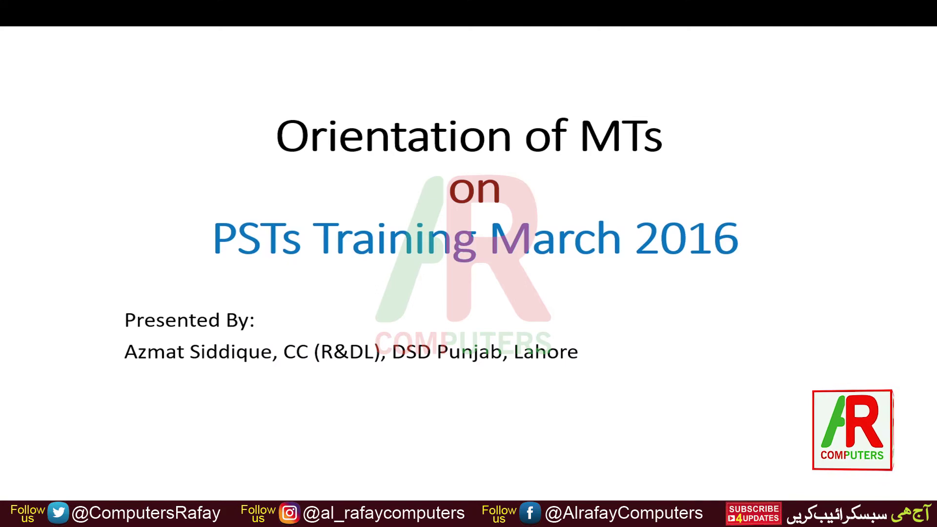
pyautogui.press('Right')
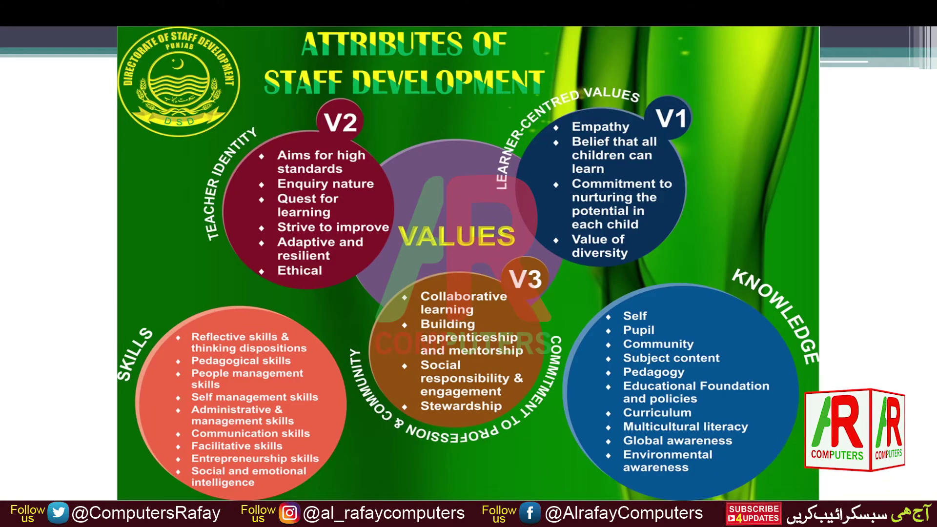
pyautogui.press('Escape')
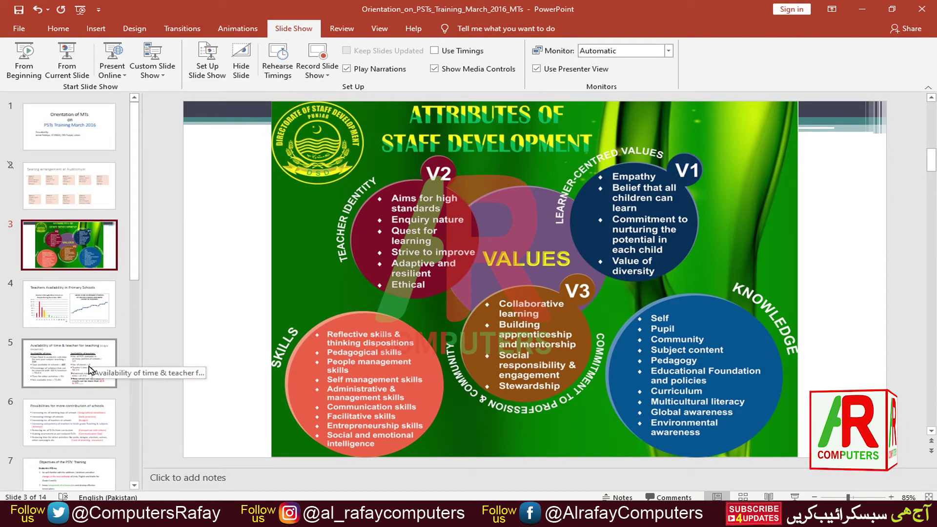
pyautogui.click(69, 186)
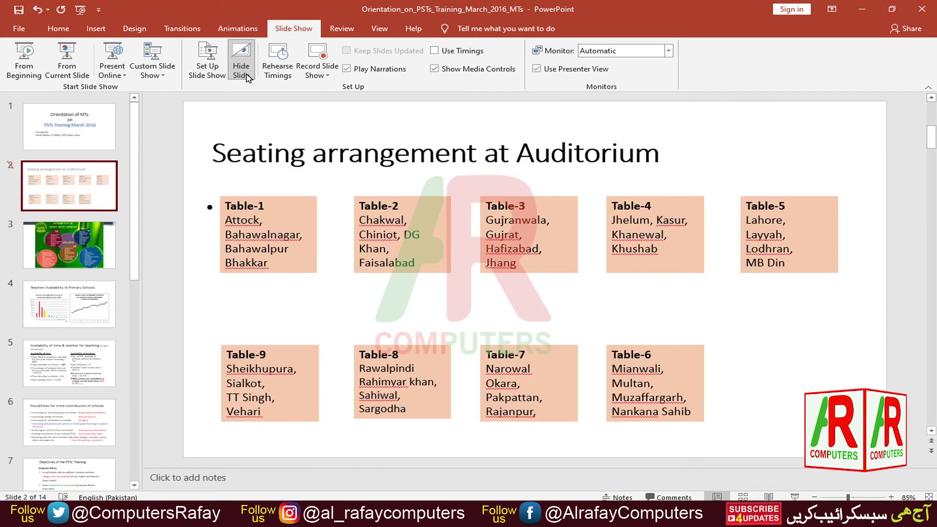
pyautogui.click(248, 77)
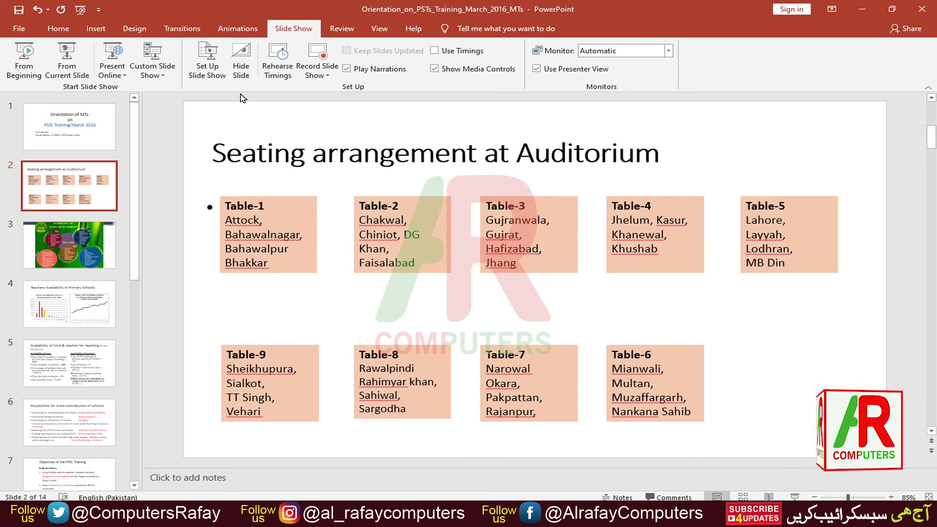
# - Rehearse timings through the first four slides, up to Teachers Availability, and keep the 0:00:13 timings
pyautogui.click(288, 69)
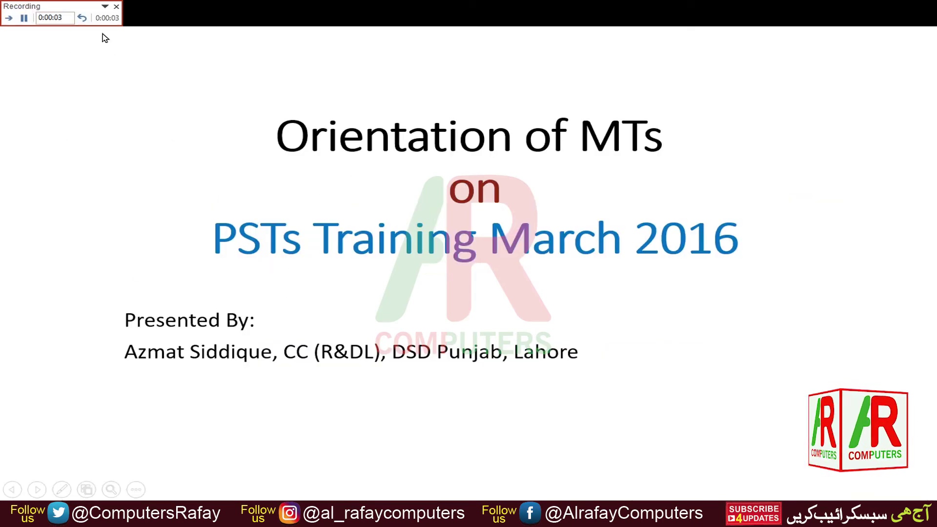
pyautogui.click(399, 237)
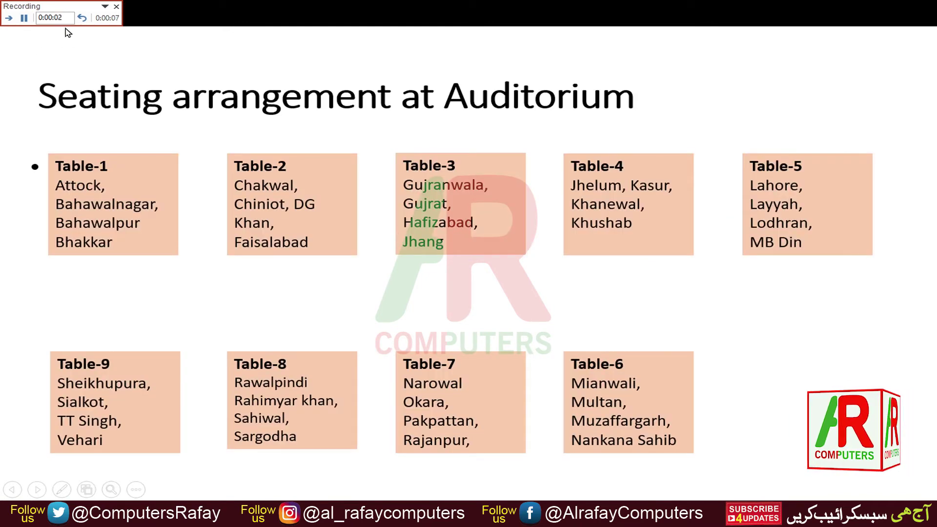
pyautogui.click(371, 230)
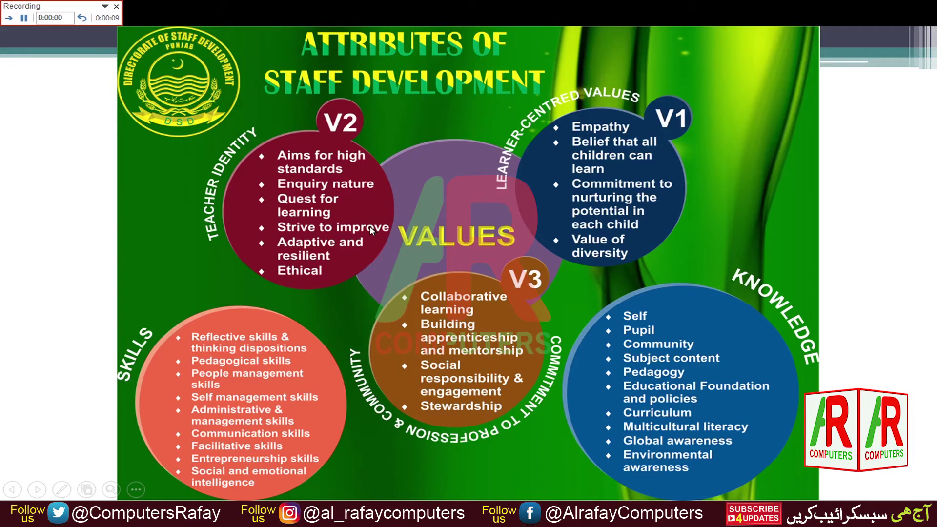
pyautogui.click(371, 230)
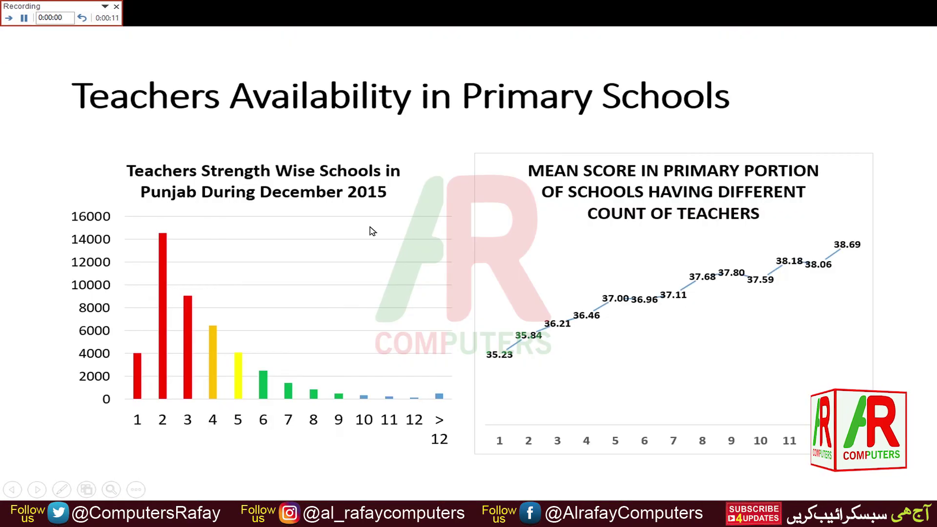
pyautogui.press('Escape')
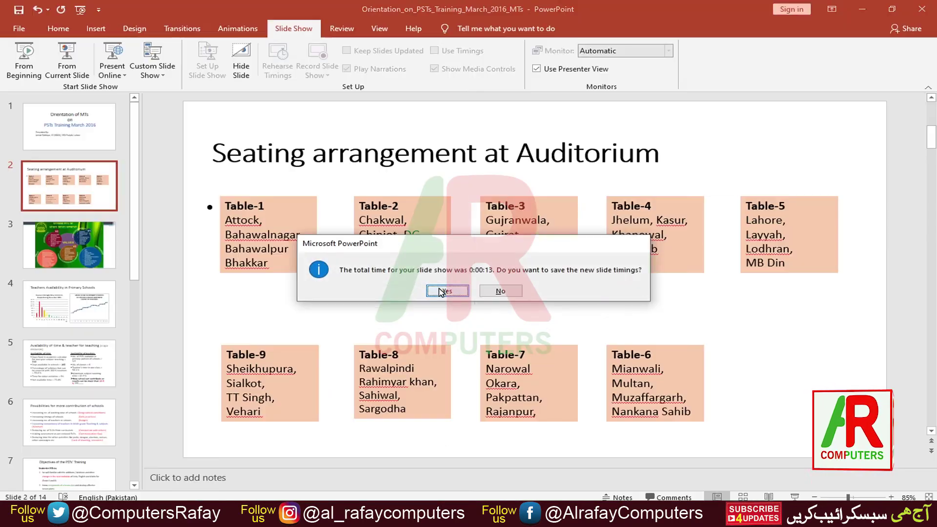
pyautogui.click(435, 291)
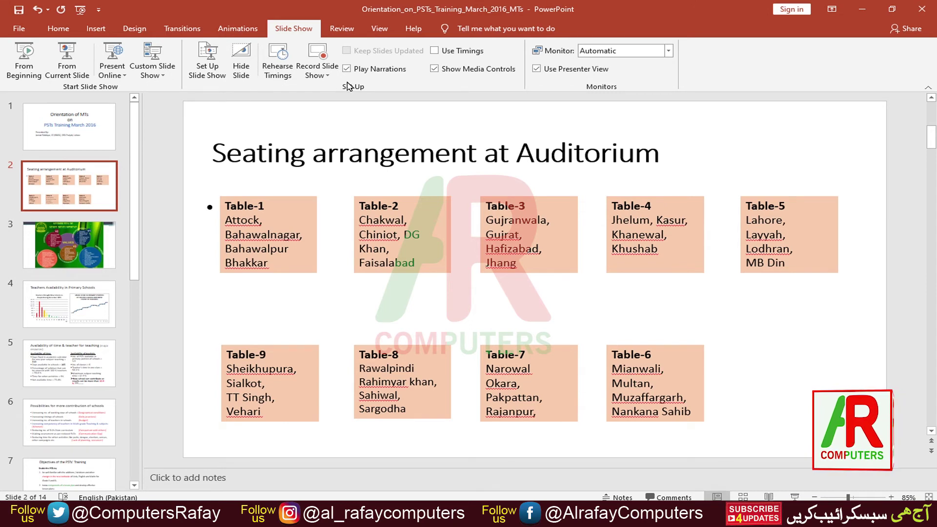
# - Look over the Record Slide Show options and close them without choosing one
pyautogui.click(282, 77)
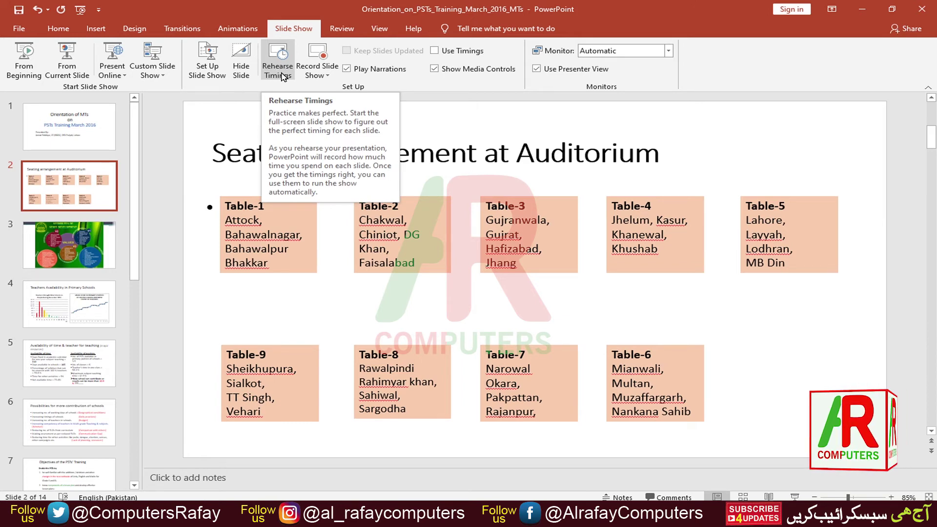
pyautogui.click(331, 78)
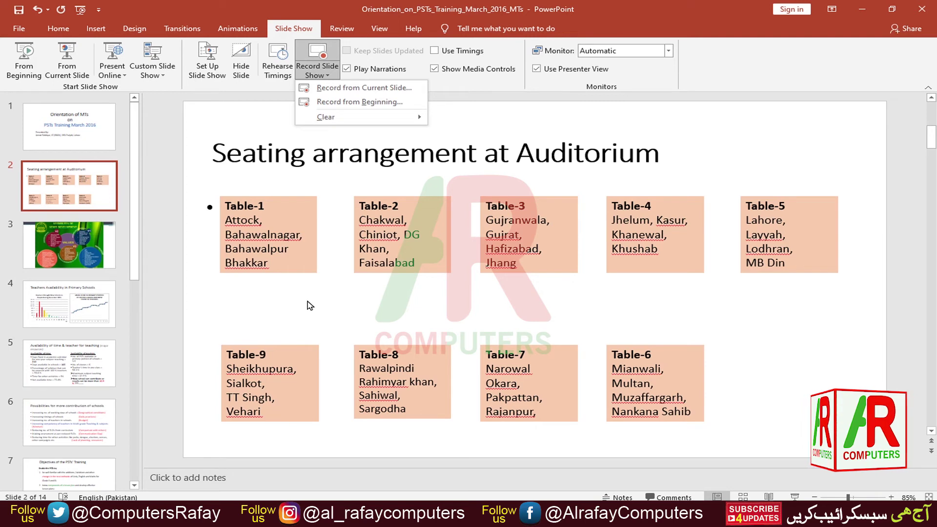
pyautogui.click(466, 117)
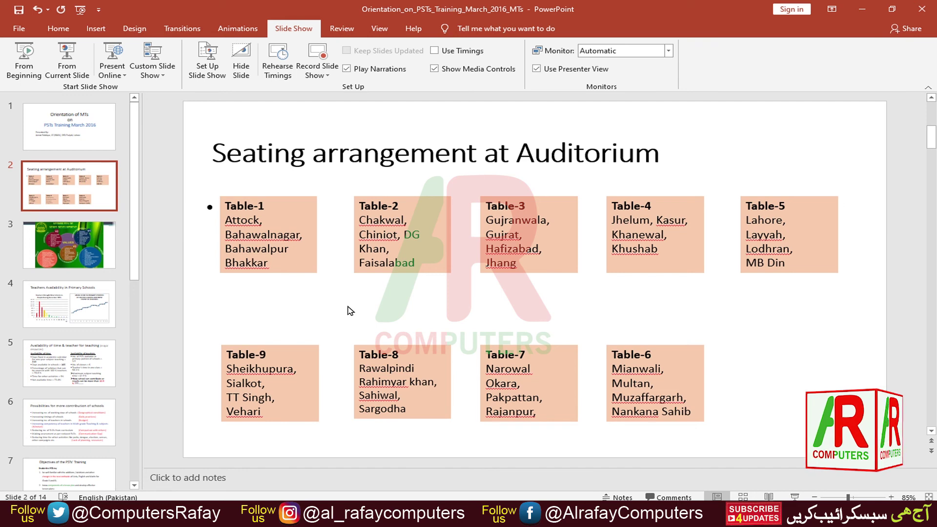
# - Leave the File screen for slide 2 in the editor and bring up the Insert ribbon
pyautogui.click(15, 28)
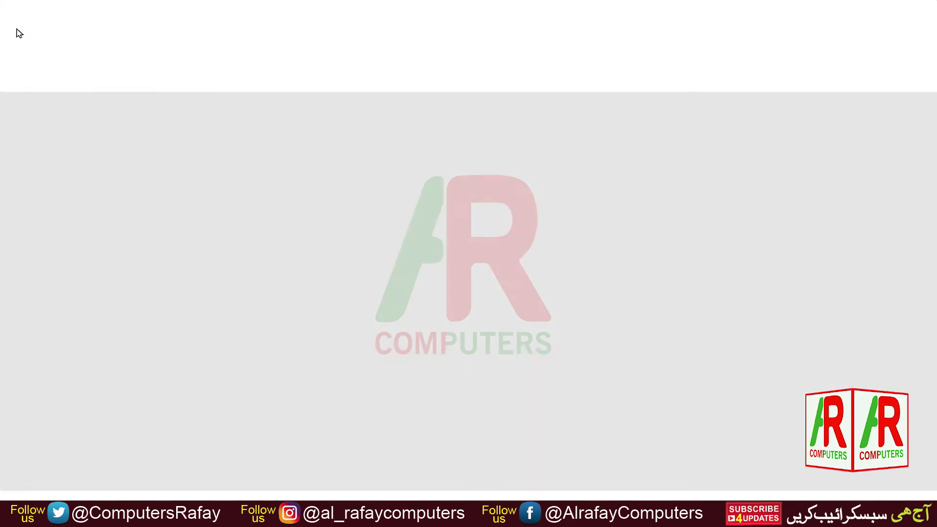
pyautogui.click(9, 37)
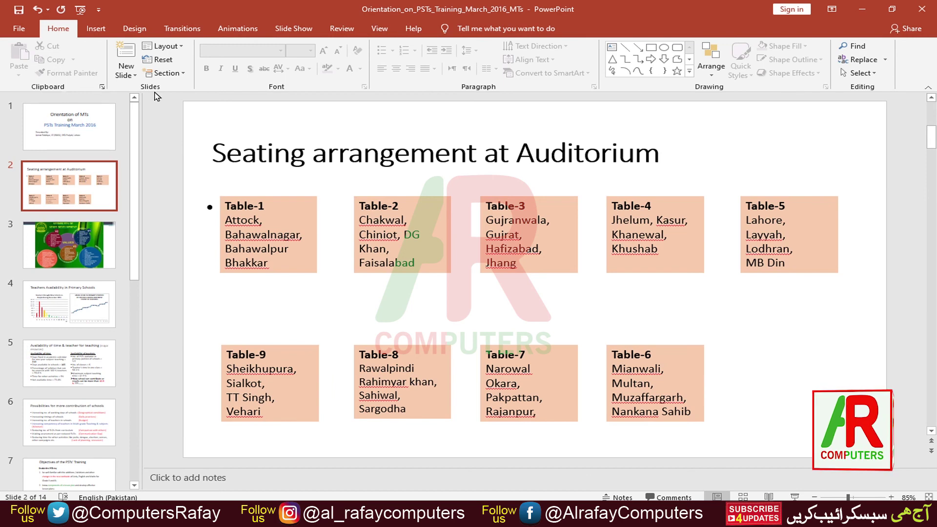
pyautogui.click(103, 37)
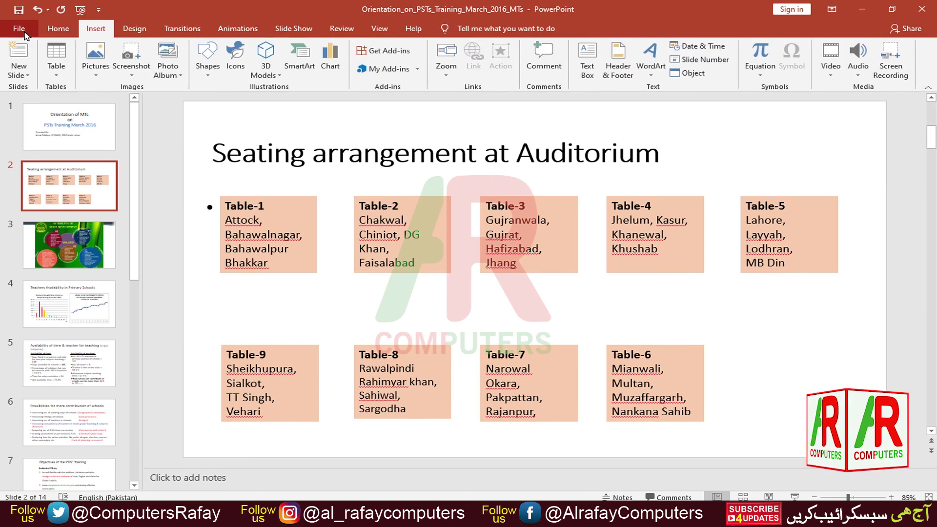